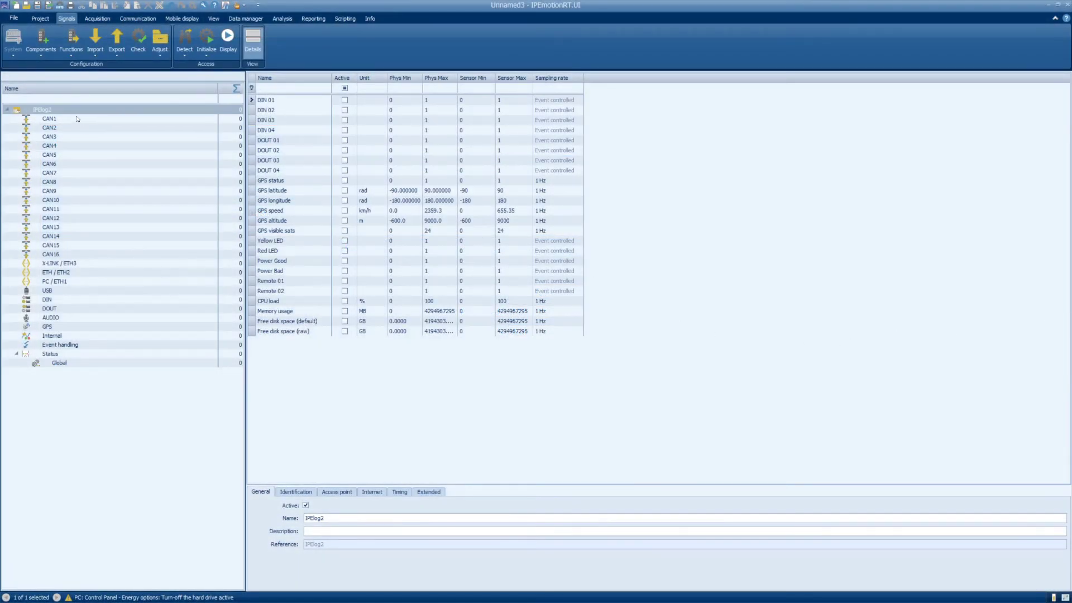
- Select the IPElog2 logger and check its Wi-Fi access point network name
{"action": "left_click", "coordinate": [74, 111]}
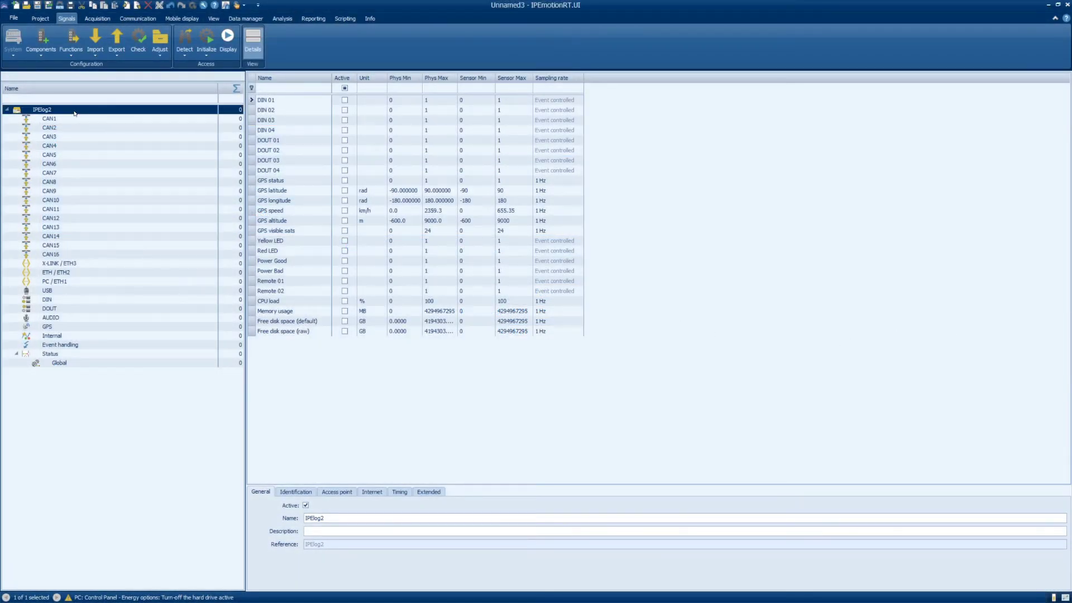
{"action": "left_click", "coordinate": [351, 496]}
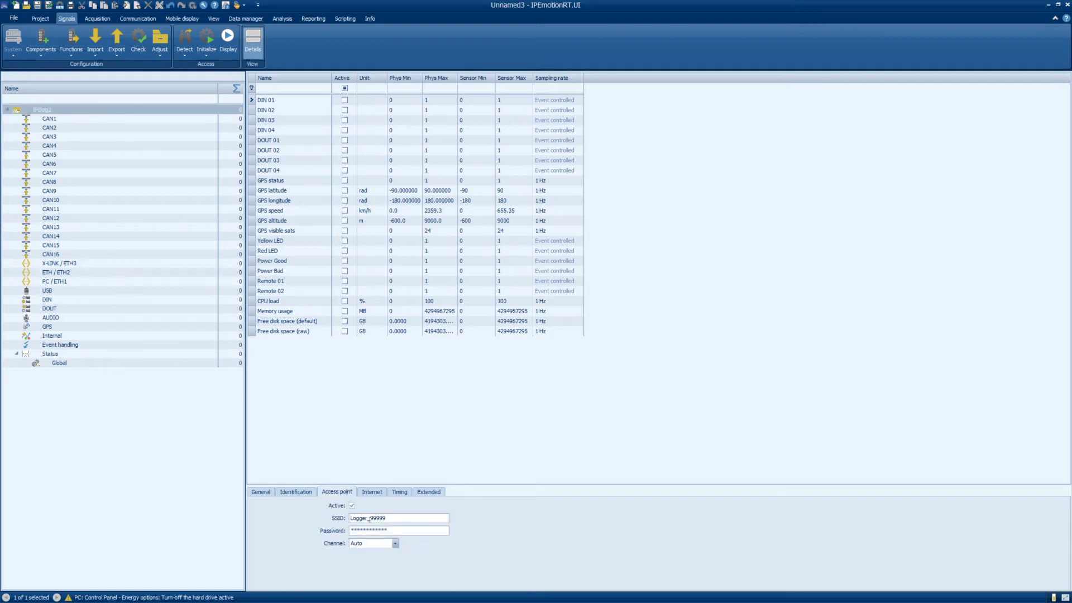
{"action": "left_click", "coordinate": [395, 518]}
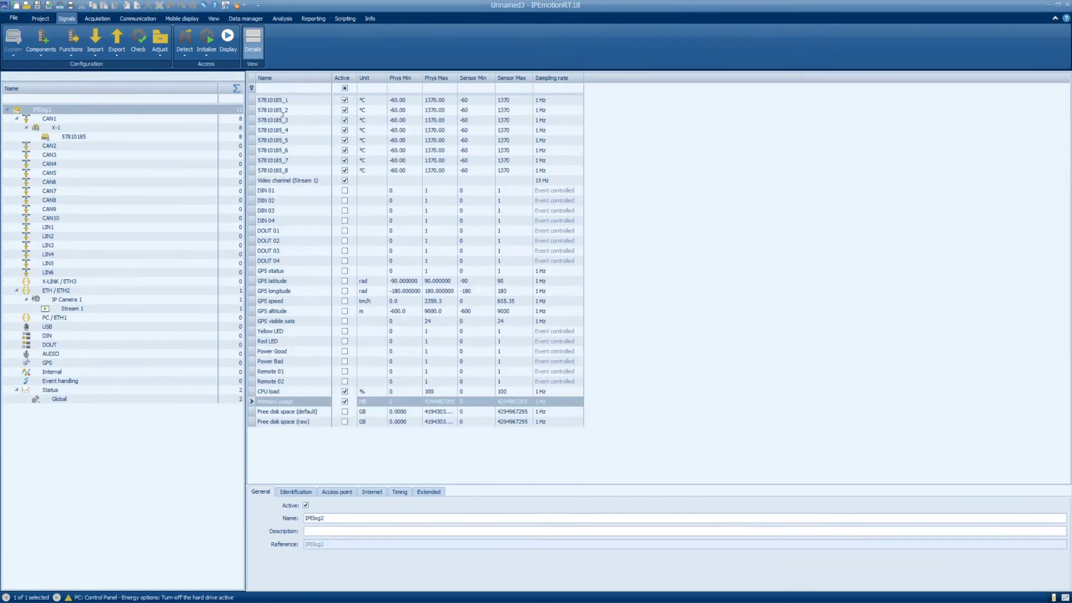
- Rename channels 57810185_2 and 57810185_8 to Room Temp 1 and Room Temp 2, then initialize the logger
{"action": "left_click", "coordinate": [281, 111]}
{"action": "type", "text": "Room Temp 1"}
{"action": "key", "text": "Return"}
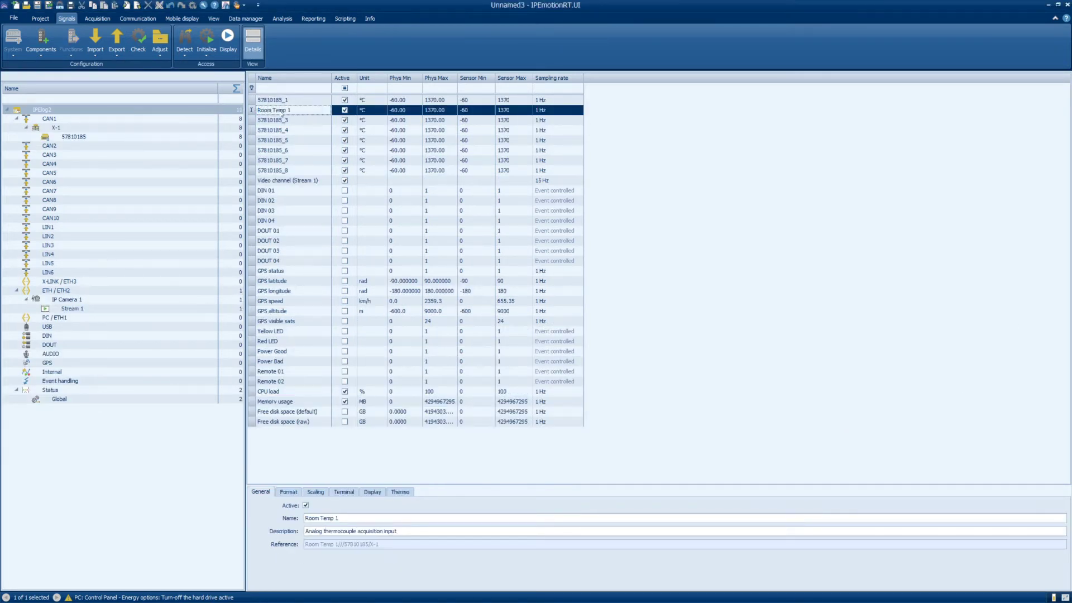
{"action": "left_click", "coordinate": [267, 170]}
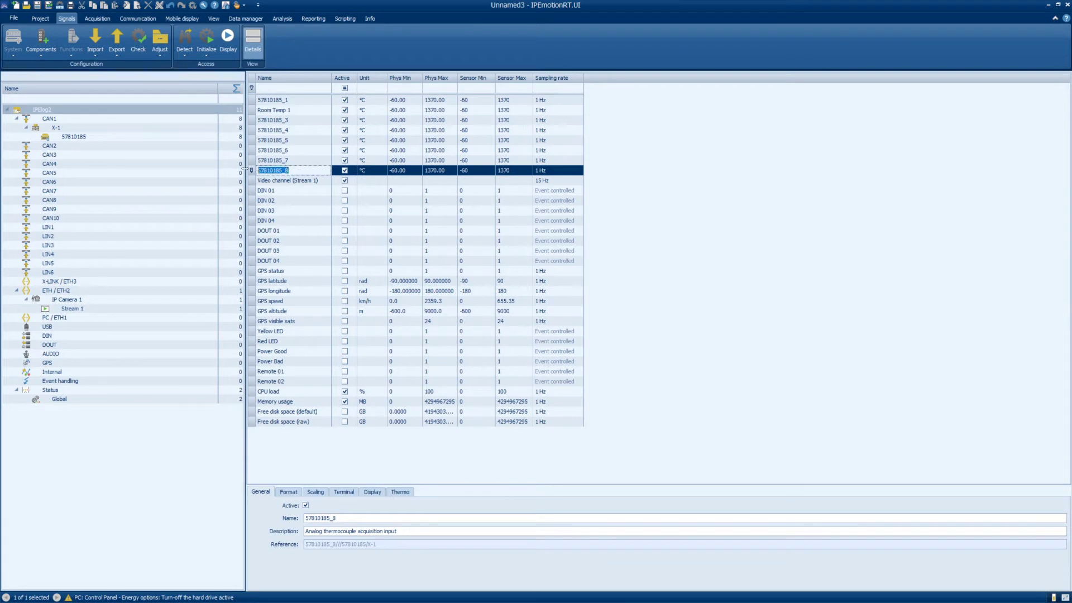
{"action": "type", "text": "Room Temp 2"}
{"action": "left_click", "coordinate": [698, 242]}
{"action": "left_click", "coordinate": [202, 41]}
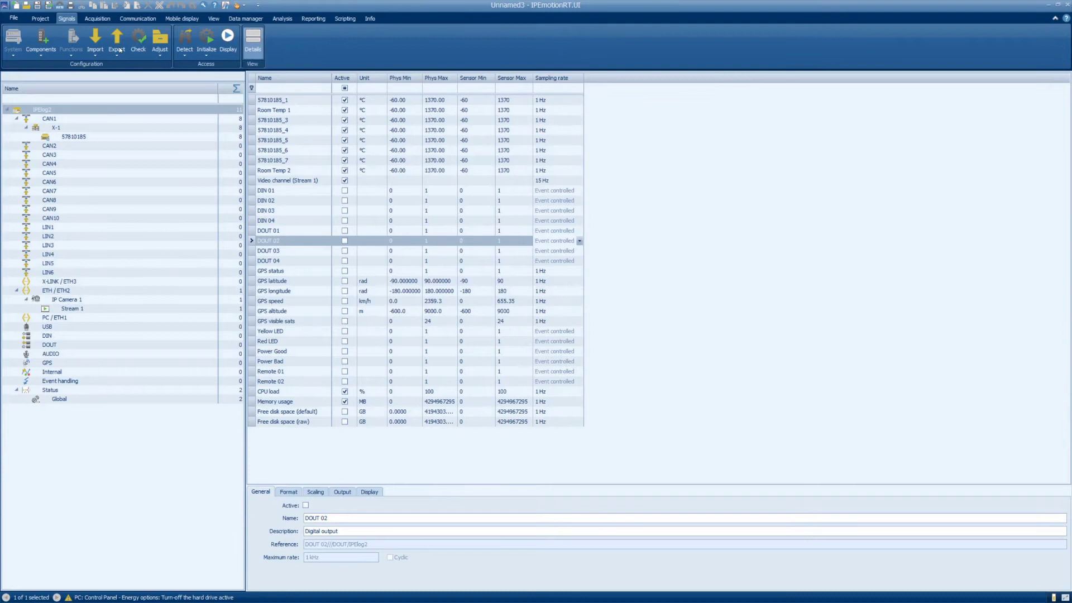
- Import the logger's measurement files into a newly created StorageData/Import folder
{"action": "left_click", "coordinate": [97, 53]}
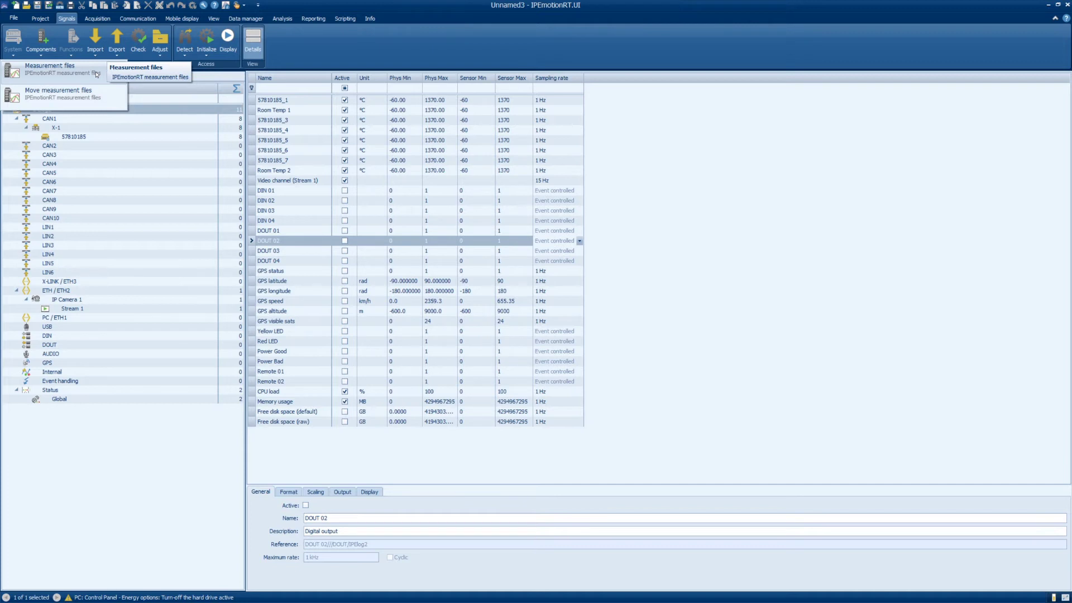
{"action": "left_click", "coordinate": [97, 75]}
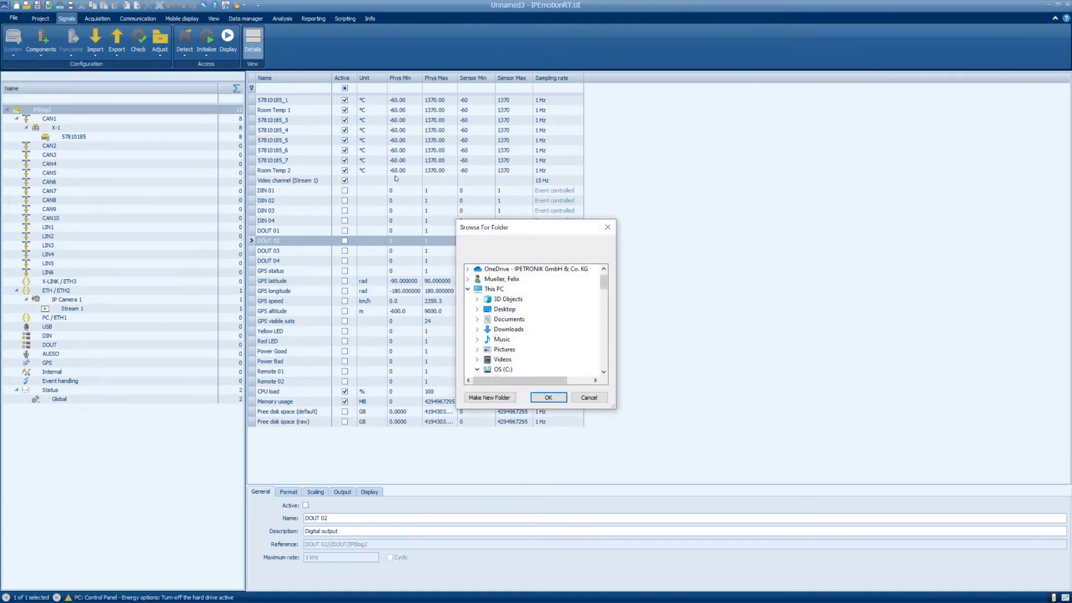
{"action": "left_click", "coordinate": [490, 397]}
{"action": "type", "text": "Import"}
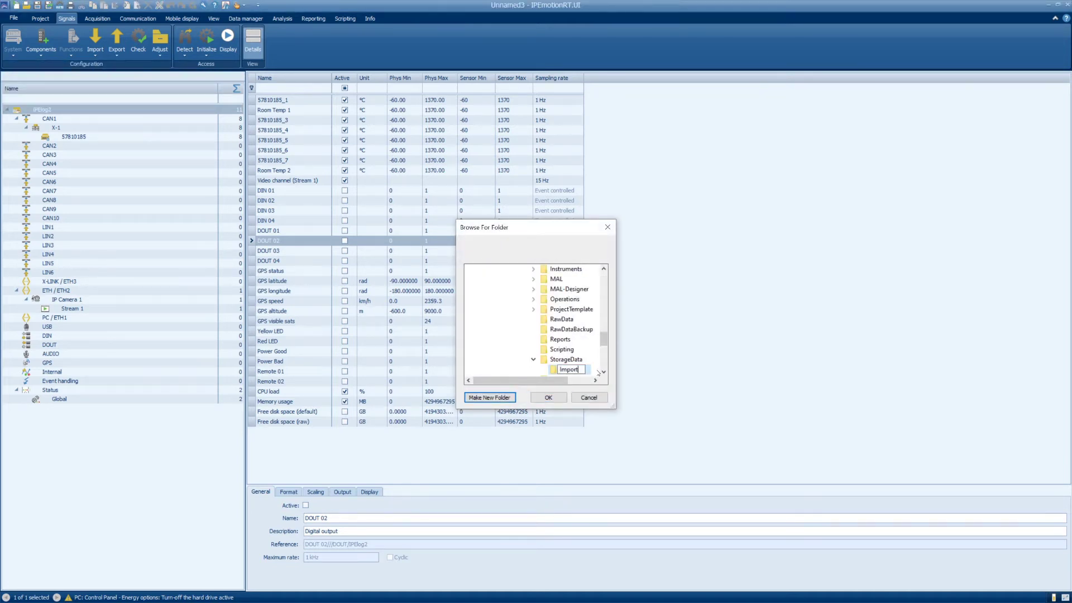
{"action": "key", "text": "Return"}
{"action": "left_click", "coordinate": [560, 397]}
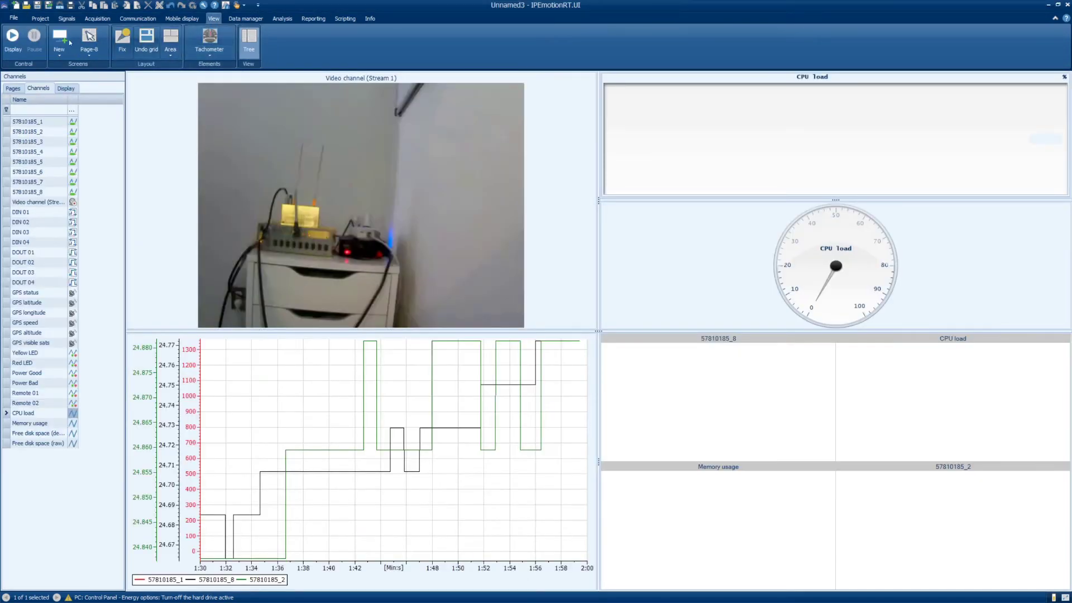
- Start the live display and run the Mobile display layout preview with the Room Temp chart and video
{"action": "left_click", "coordinate": [13, 39]}
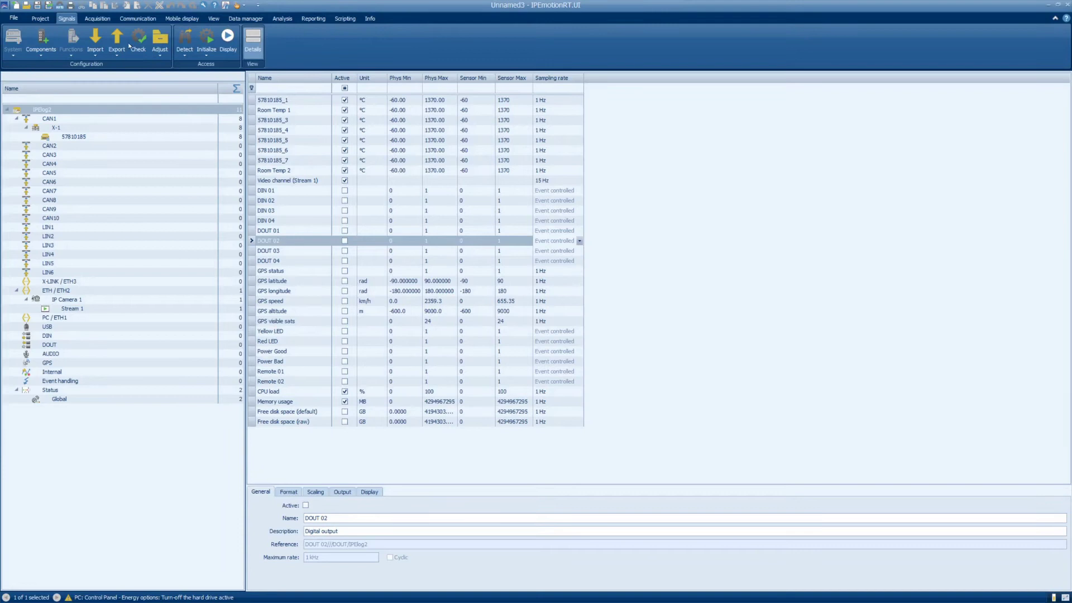
{"action": "left_click", "coordinate": [176, 20]}
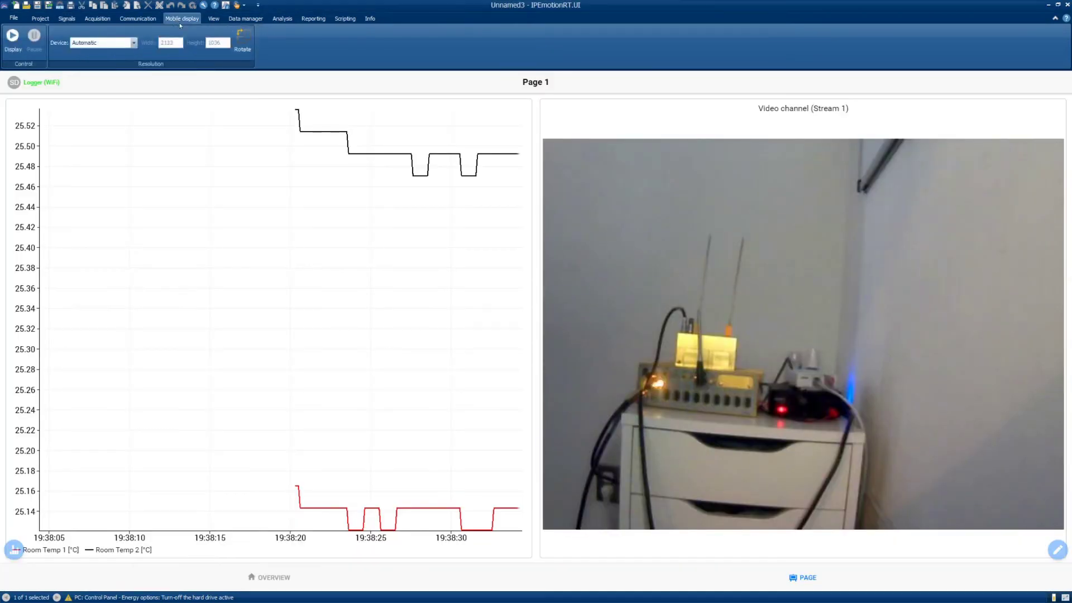
{"action": "left_click", "coordinate": [12, 39]}
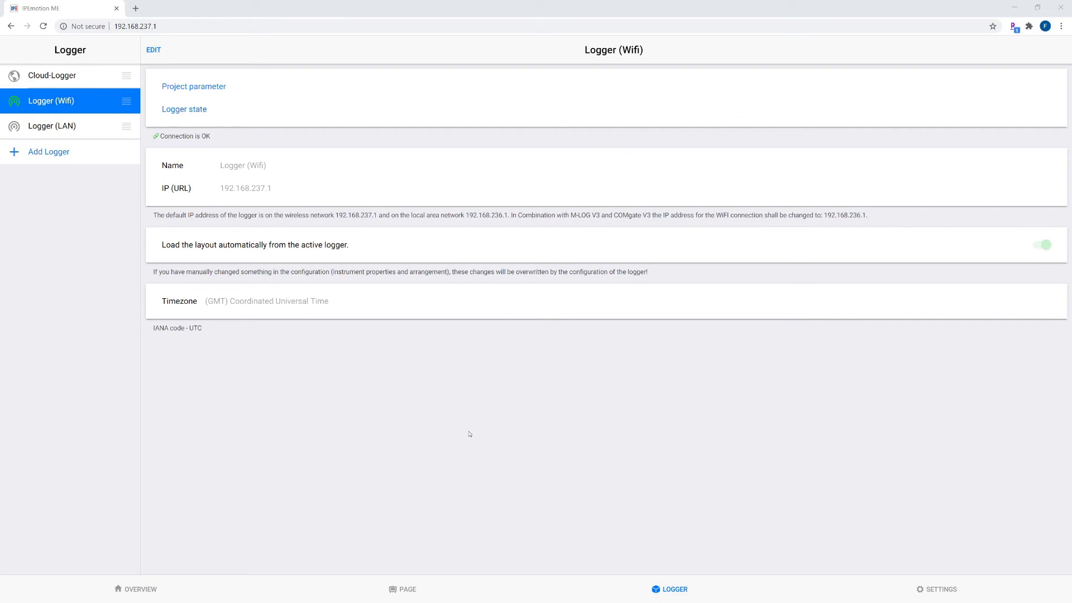
- Show Page 1, toggle the Status-1 button, and switch the app to the Dark theme
{"action": "left_click", "coordinate": [406, 591]}
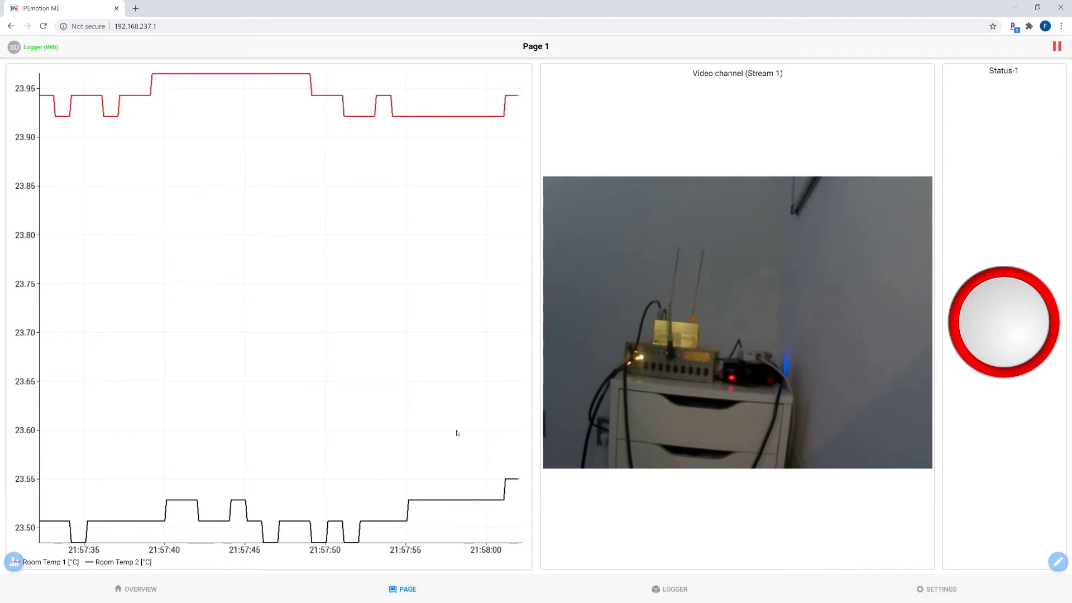
{"action": "left_click", "coordinate": [989, 322]}
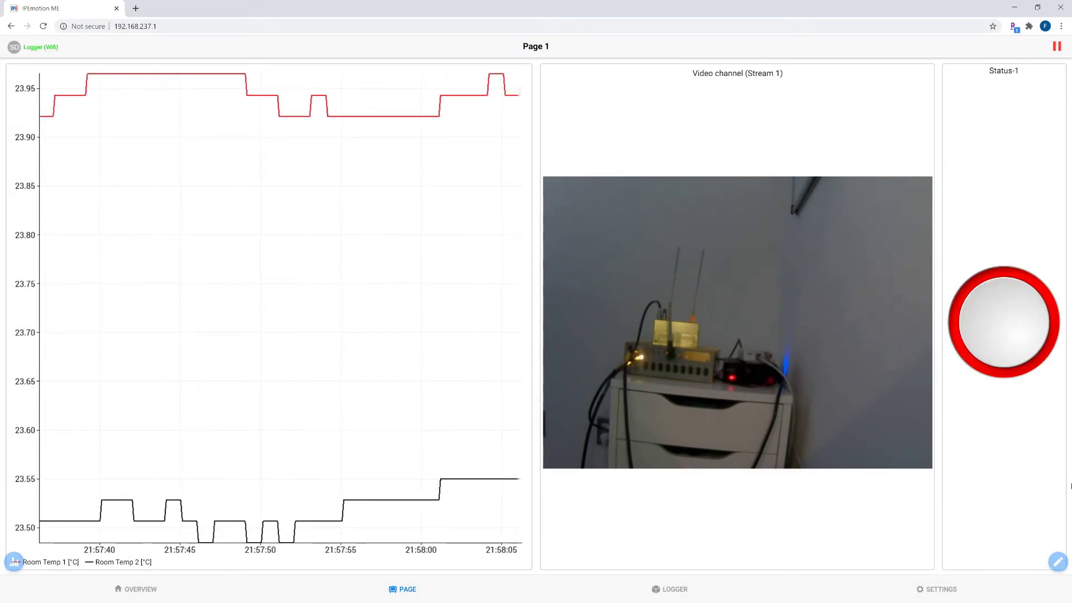
{"action": "left_click", "coordinate": [949, 595]}
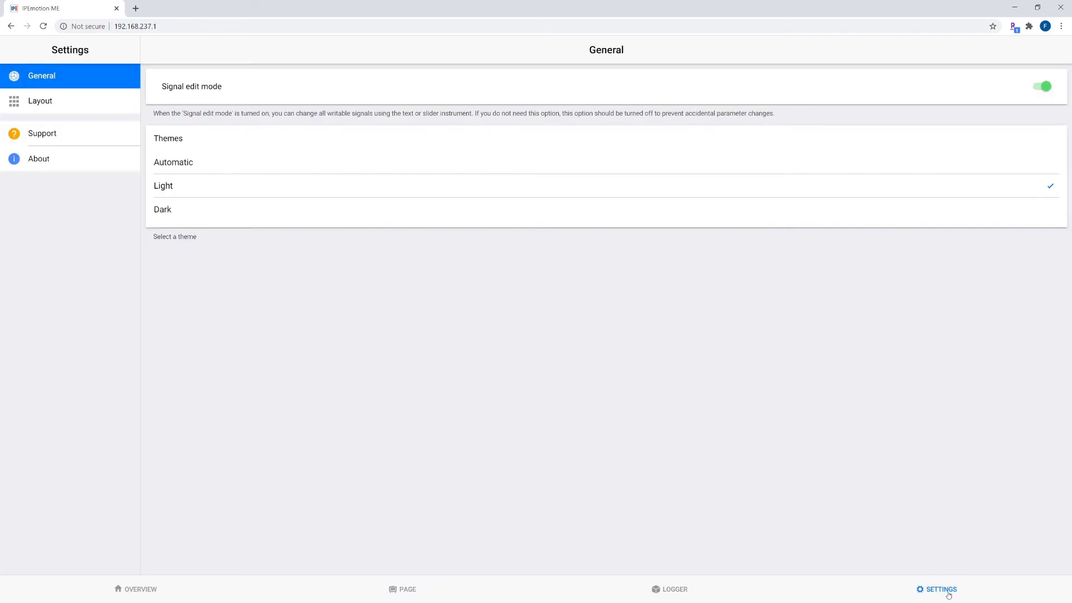
{"action": "left_click", "coordinate": [315, 223]}
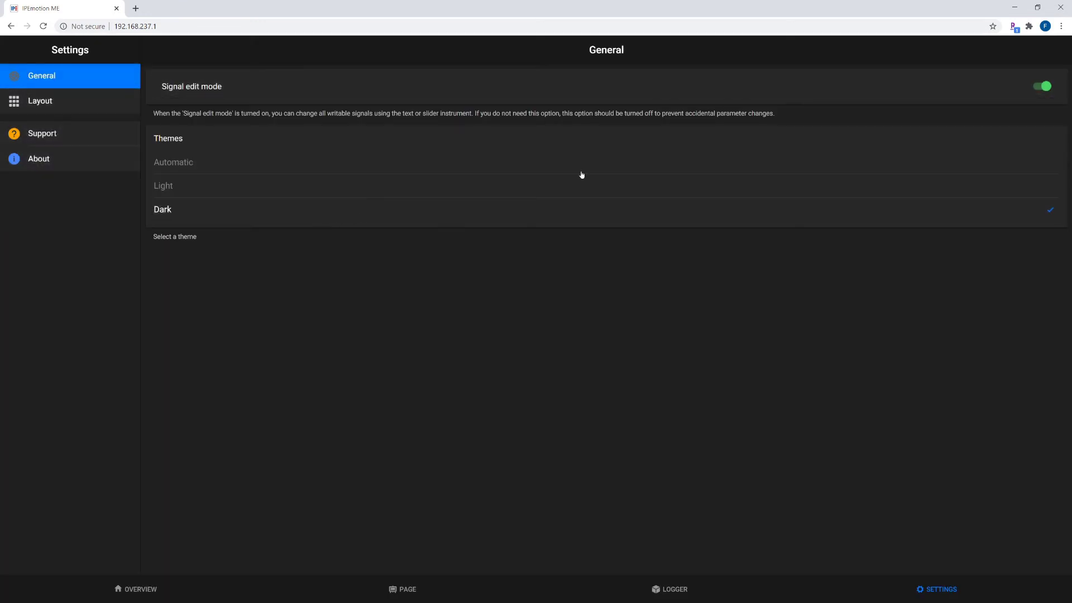
{"action": "left_click", "coordinate": [453, 588]}
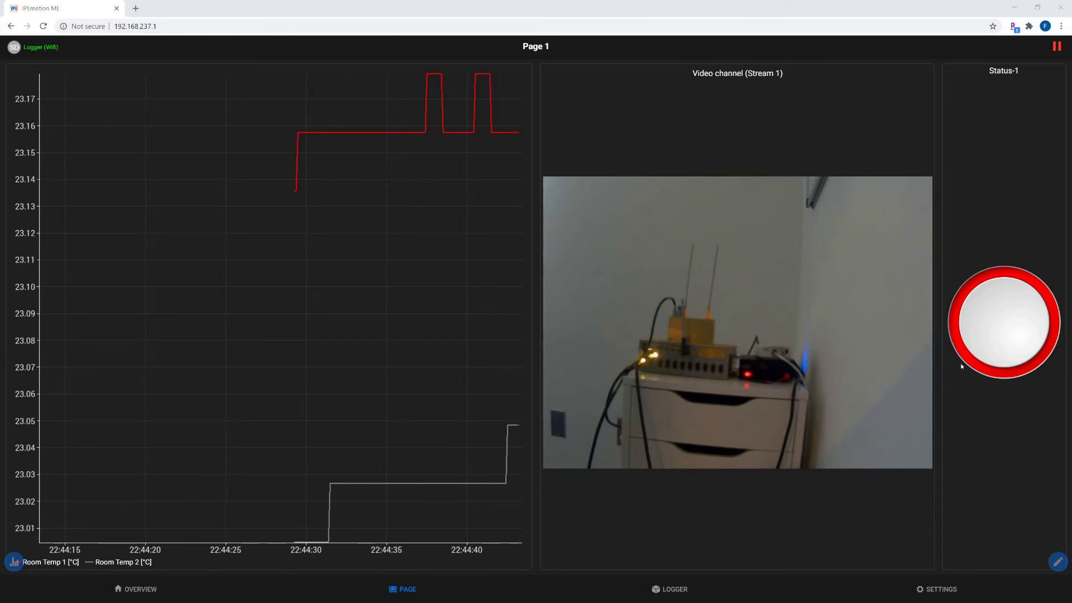
- Add a Name/Value table instrument to Page 1 and drag the splitter down to enlarge the Room Temp chart
{"action": "left_click", "coordinate": [1057, 563]}
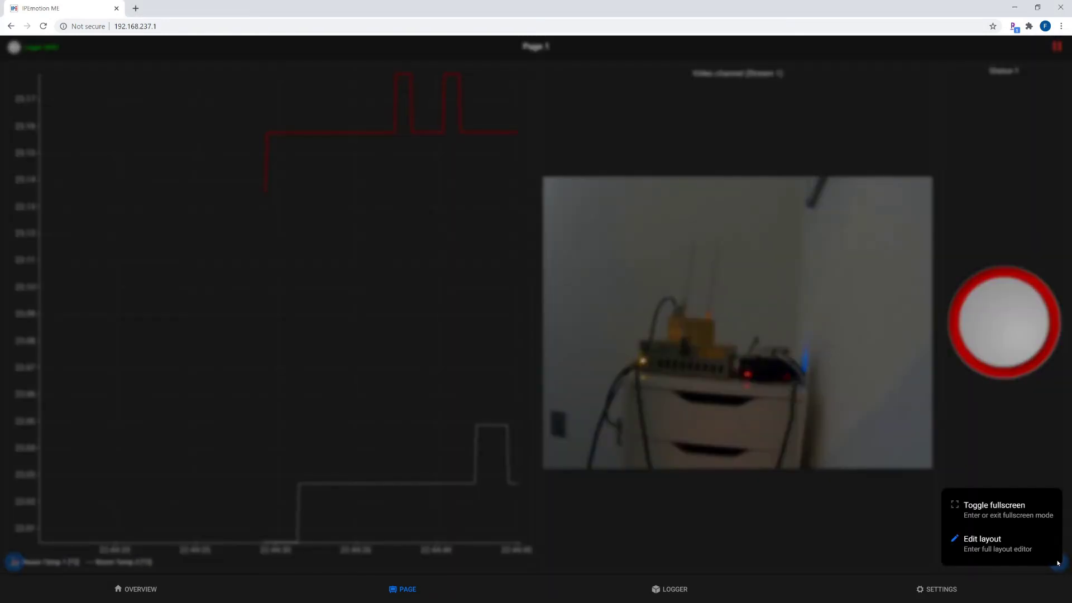
{"action": "left_click", "coordinate": [1005, 546]}
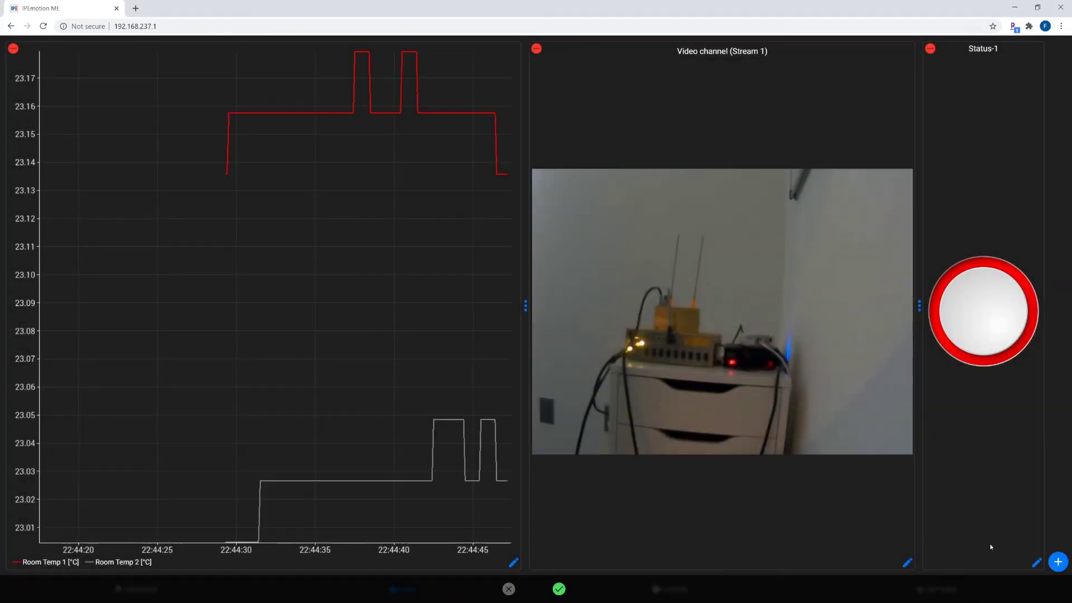
{"action": "left_click", "coordinate": [1058, 562]}
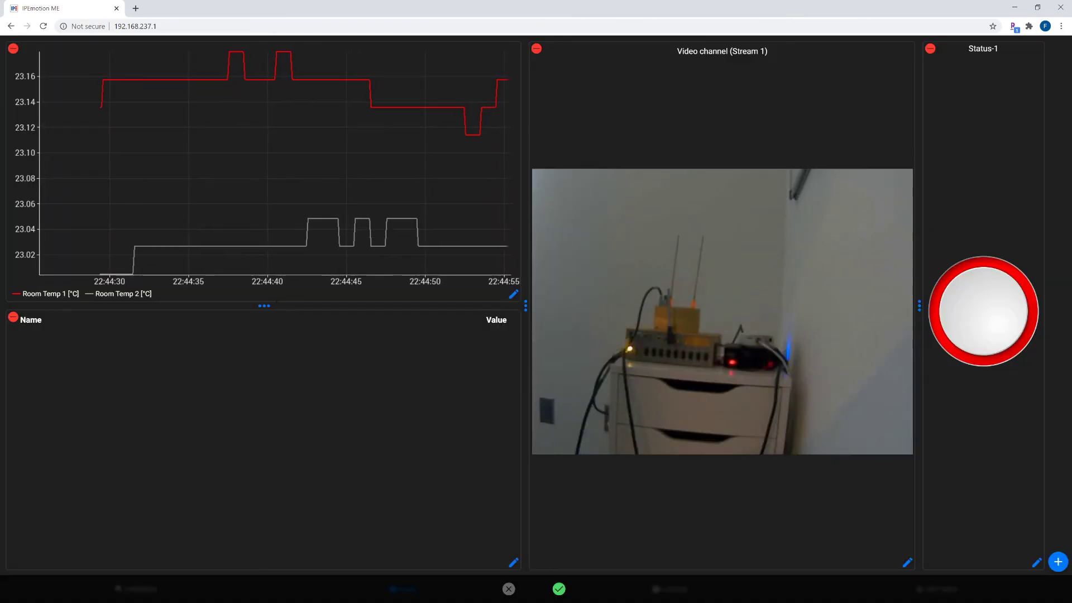
{"action": "left_click_drag", "start_coordinate": [276, 318], "coordinate": [276, 413]}
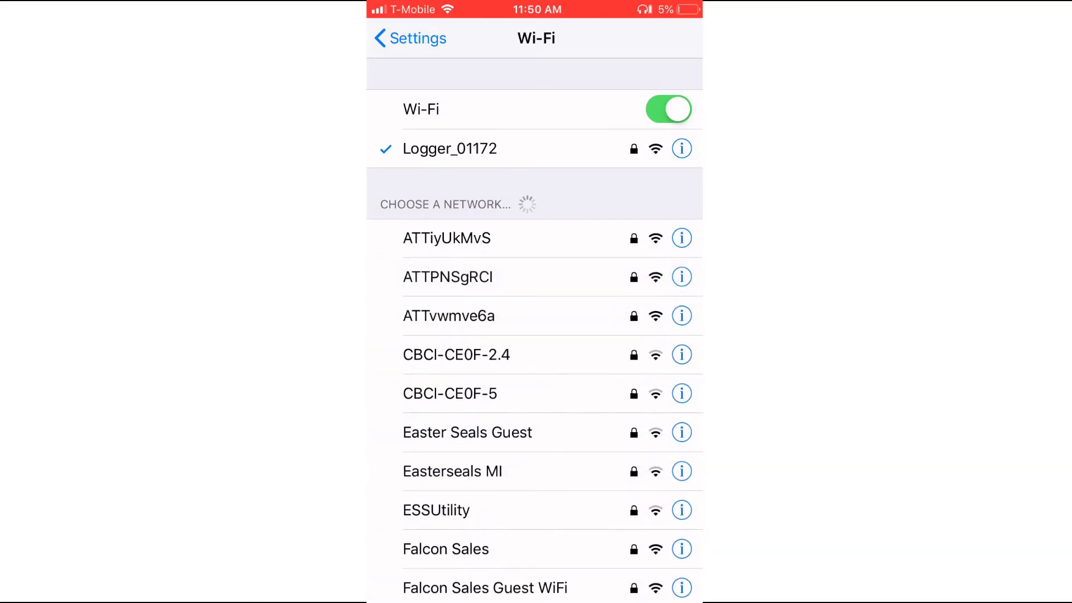
- Check the logger's Logger_01172 Wi-Fi network details in the phone's settings
{"action": "left_click", "coordinate": [682, 149]}
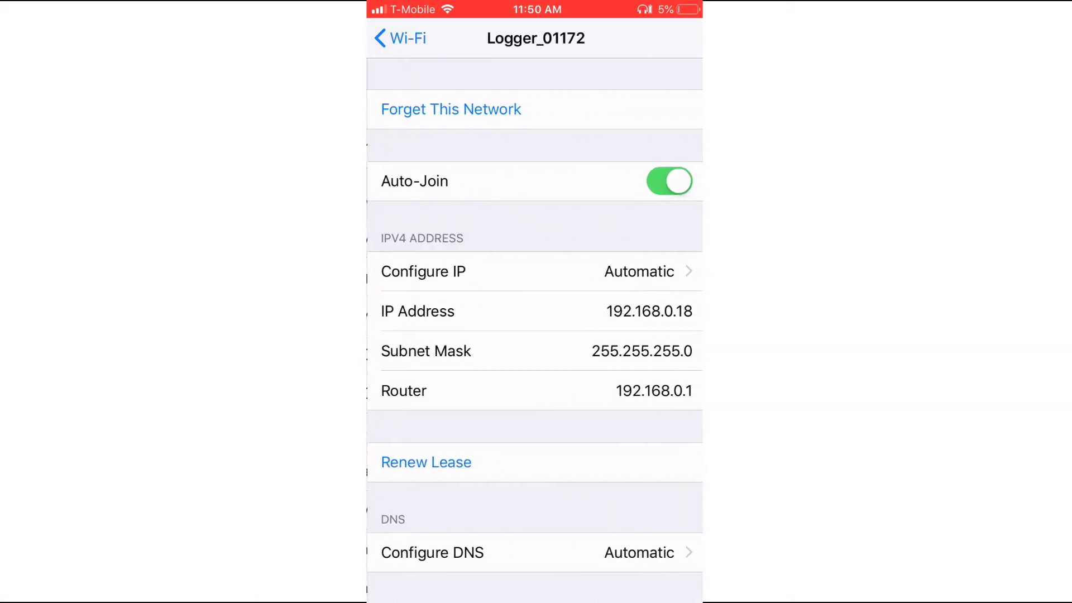
{"action": "scroll", "coordinate": [534, 335], "scroll_direction": "down", "scroll_amount": 2}
{"action": "scroll", "coordinate": [534, 335], "scroll_direction": "down", "scroll_amount": 1}
{"action": "scroll", "coordinate": [534, 335], "scroll_direction": "up", "scroll_amount": 1}
{"action": "key", "text": "super"}
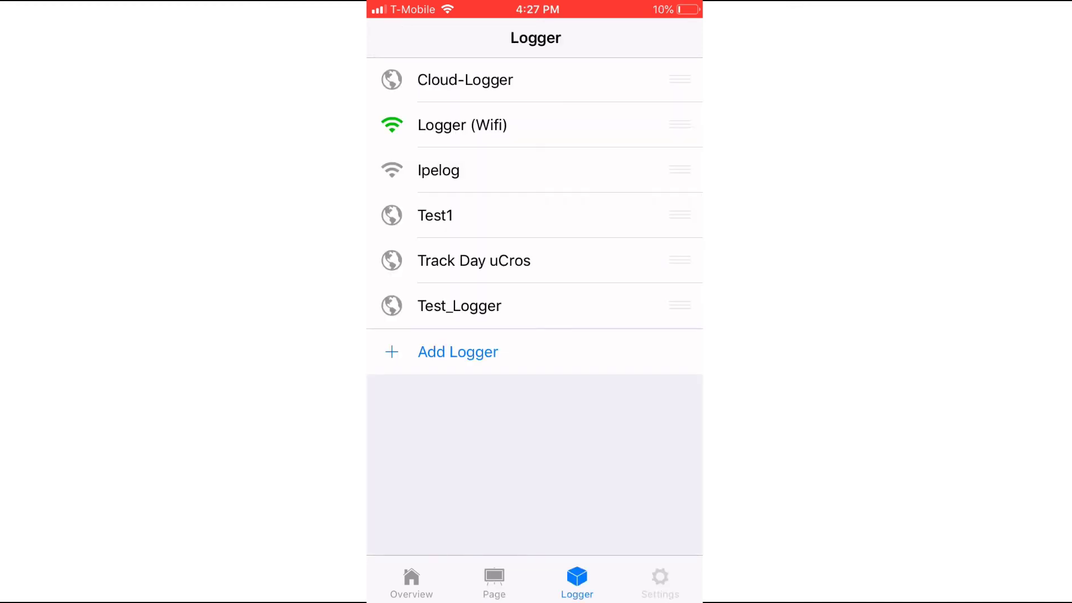
- Switch on Audio notes in the General settings and start a new audio note
{"action": "left_click", "coordinate": [660, 583]}
{"action": "left_click", "coordinate": [441, 79]}
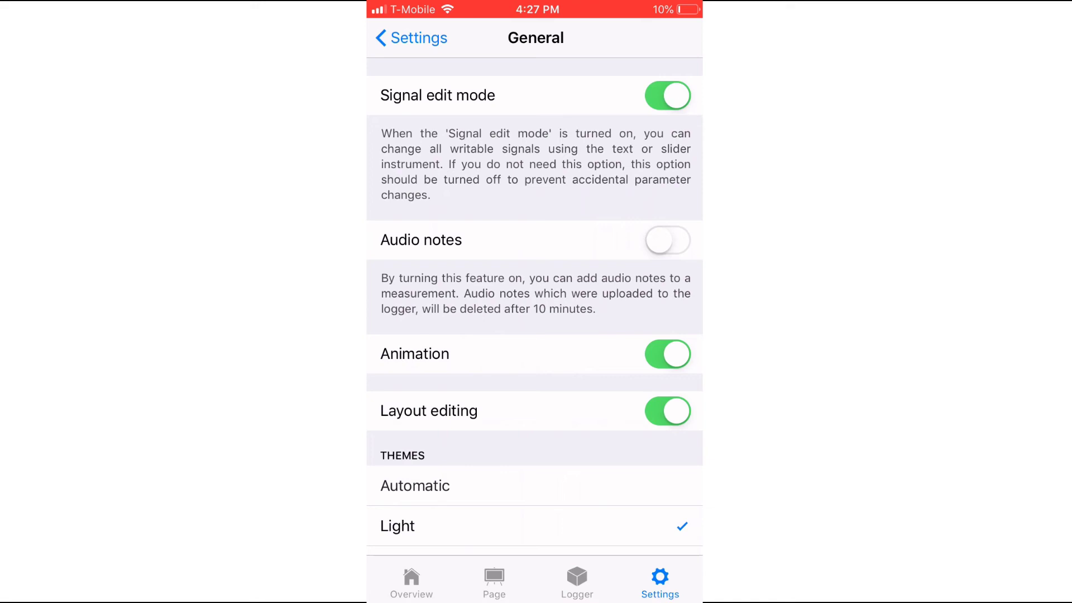
{"action": "left_click", "coordinate": [668, 240]}
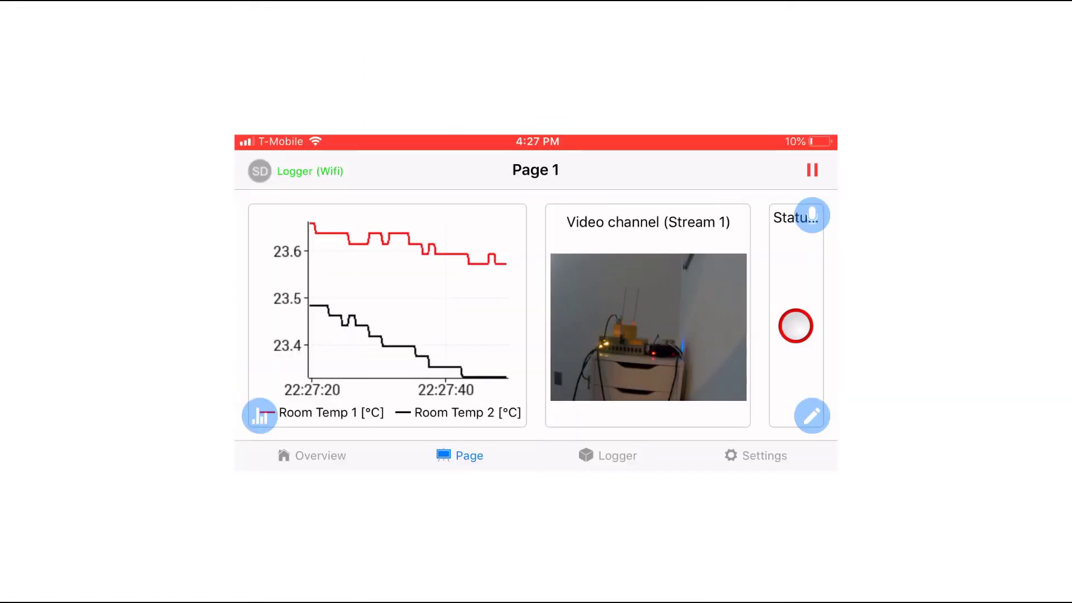
{"action": "left_click", "coordinate": [814, 210]}
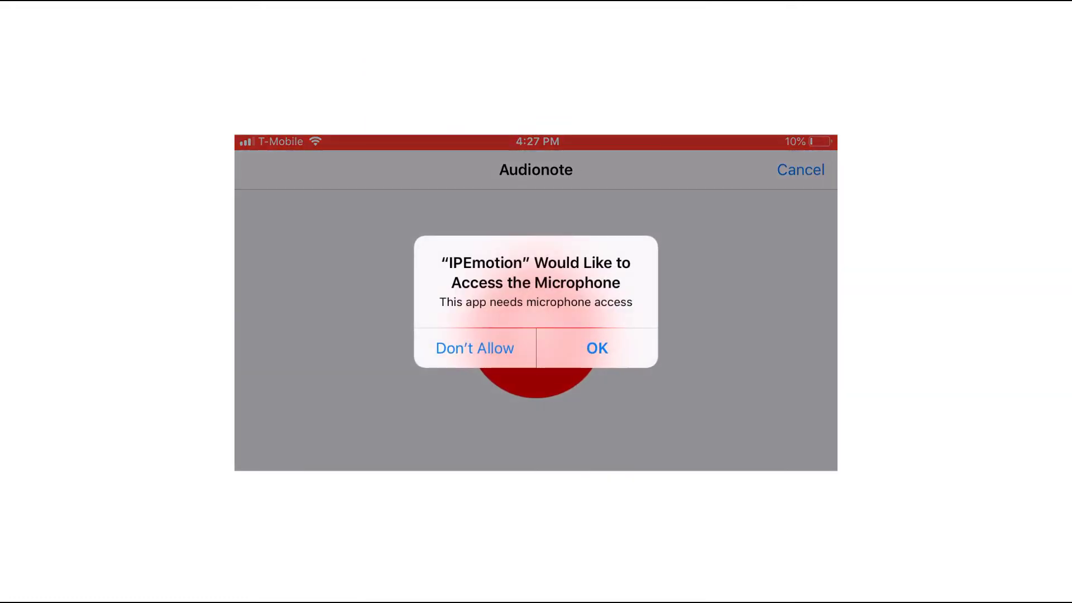
- Allow microphone access, record a short audio note, and save it to upload to the logger
{"action": "left_click", "coordinate": [597, 348]}
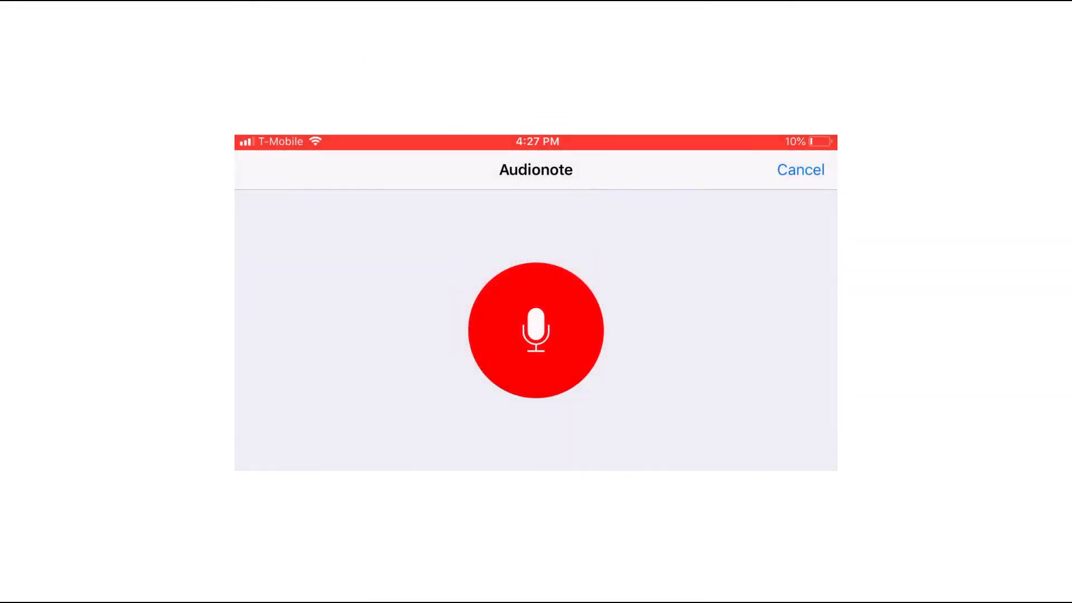
{"action": "left_click", "coordinate": [536, 330]}
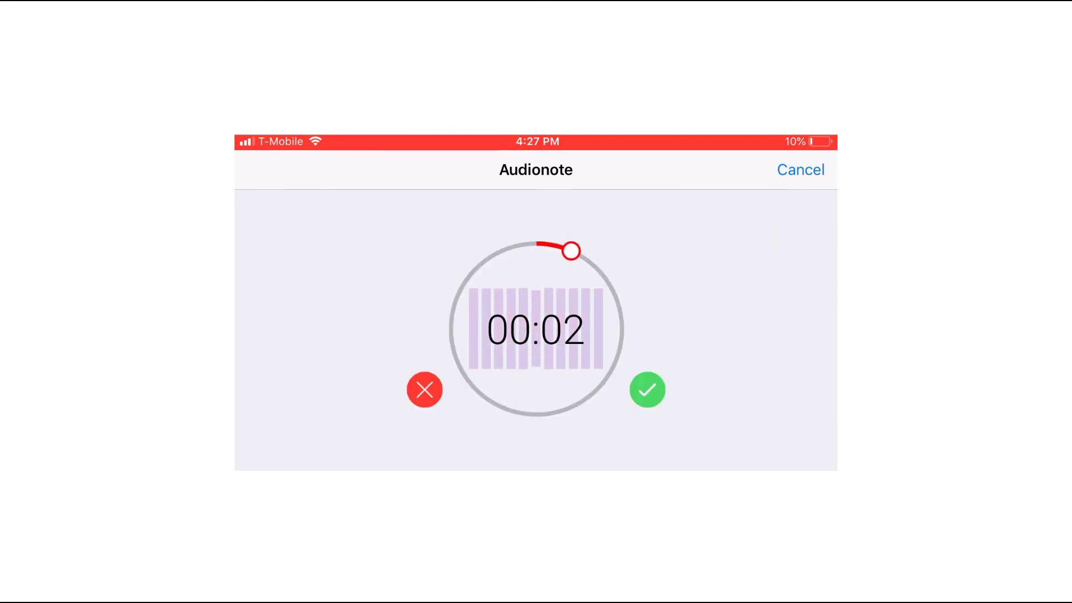
{"action": "left_click", "coordinate": [647, 389]}
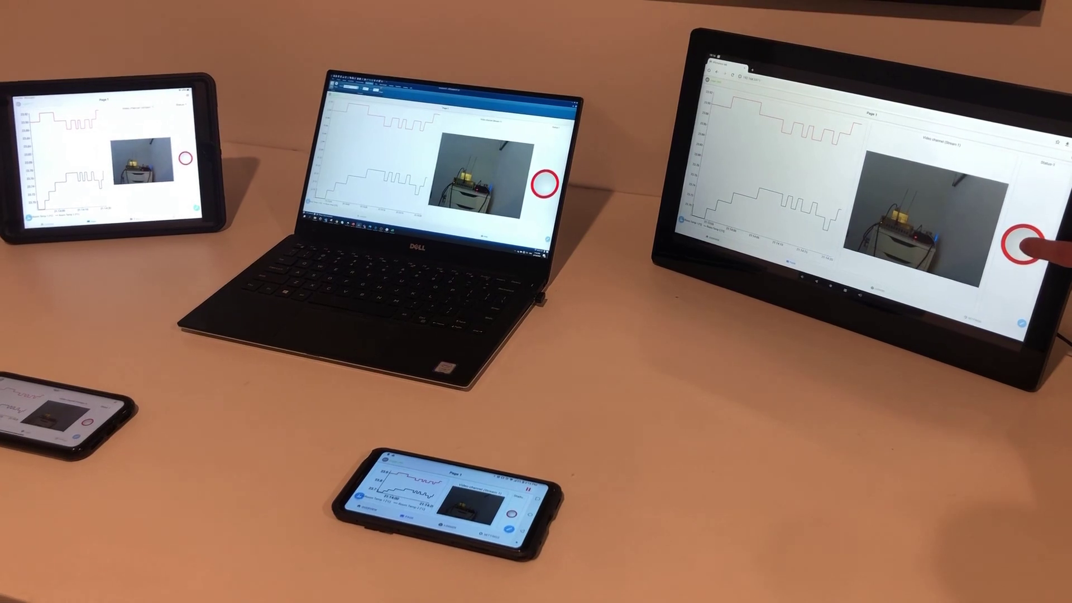
- Toggle the Status-1 button on the touchscreen monitor so all connected displays update
{"action": "left_click", "coordinate": [1032, 239]}
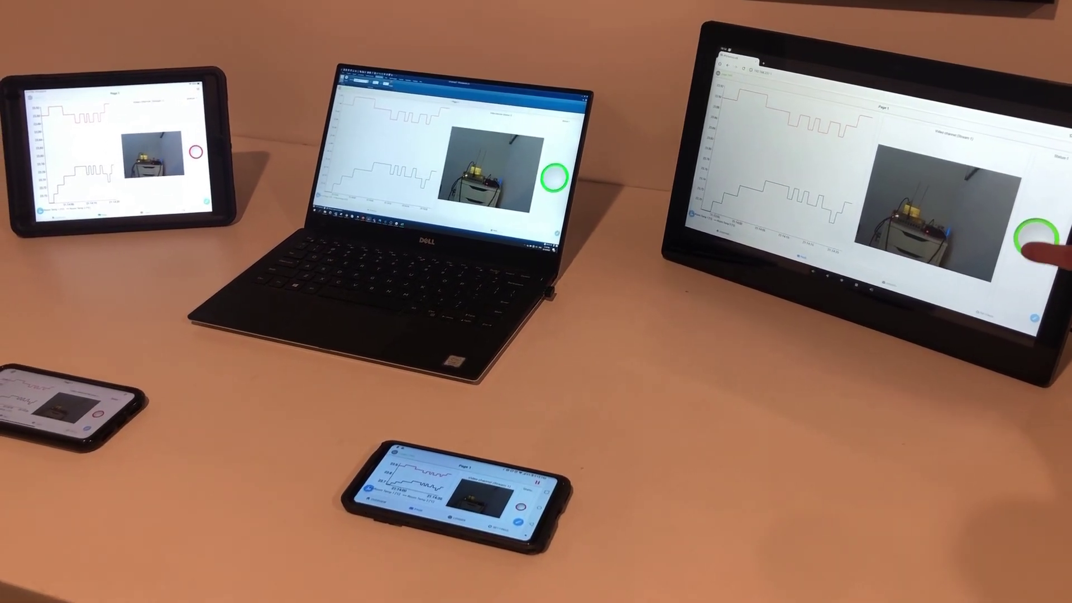